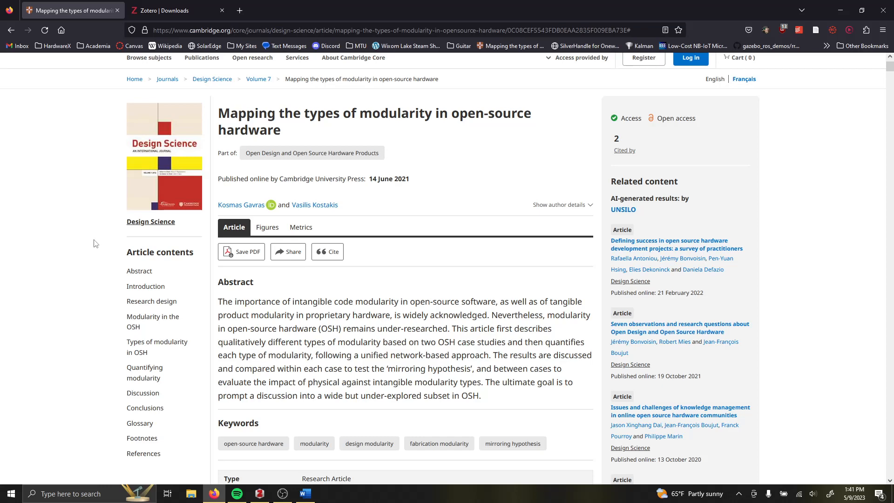
- Examine the Zotero download page's connector options for other browsers and return to the article on open-source hardware modularity
{"action": "left_click", "coordinate": [173, 4]}
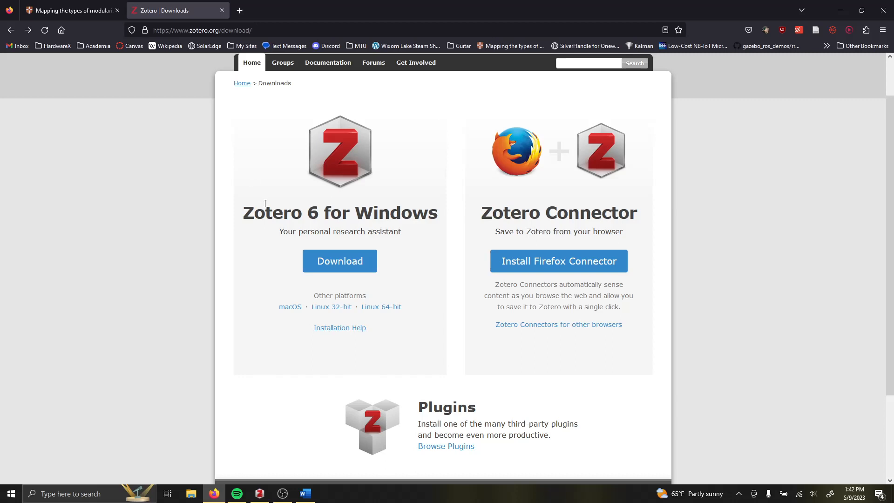
{"action": "left_click", "coordinate": [585, 328]}
{"action": "scroll", "coordinate": [532, 315], "scroll_direction": "down", "scroll_amount": 3}
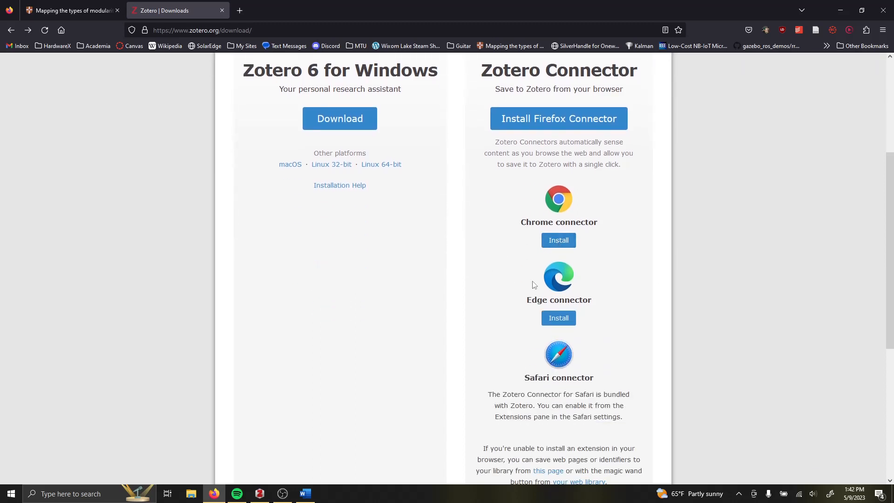
{"action": "scroll", "coordinate": [534, 284], "scroll_direction": "up", "scroll_amount": 3}
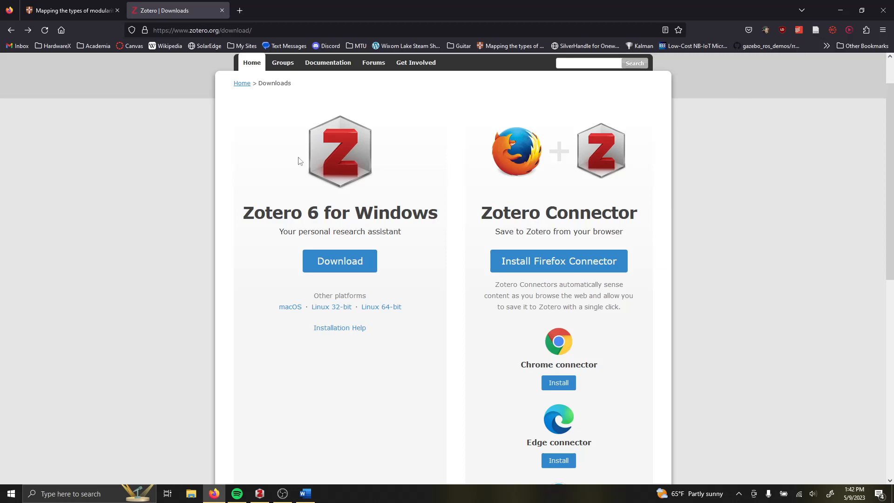
{"action": "left_click", "coordinate": [94, 12]}
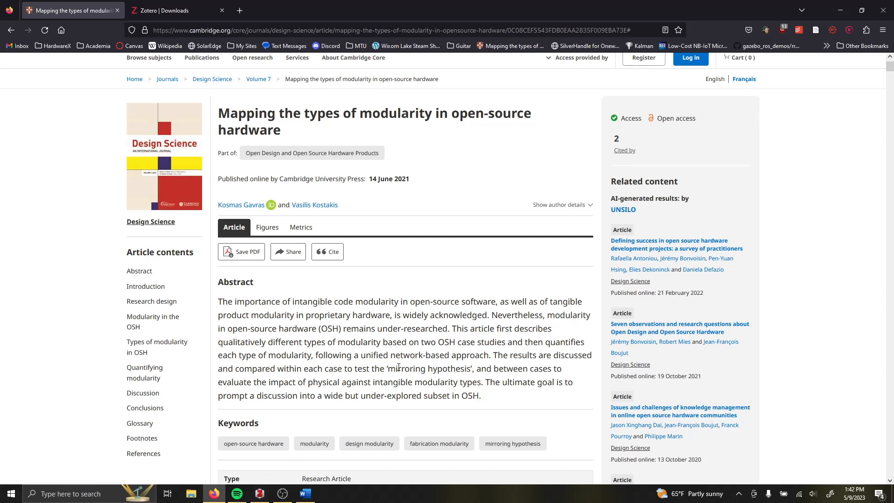
{"action": "scroll", "coordinate": [485, 326], "scroll_direction": "down", "scroll_amount": 3}
{"action": "scroll", "coordinate": [485, 326], "scroll_direction": "up", "scroll_amount": 5}
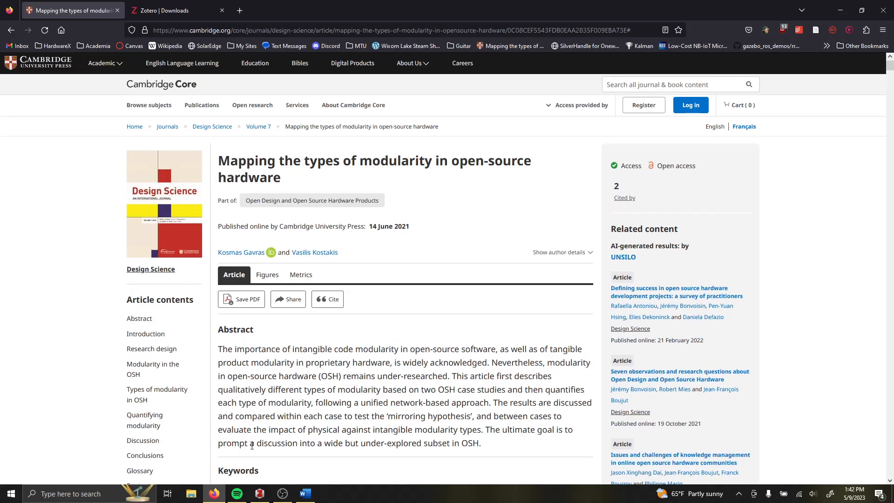
- Switch to Zotero and open the top-level EE4777 collection
{"action": "left_click", "coordinate": [259, 493]}
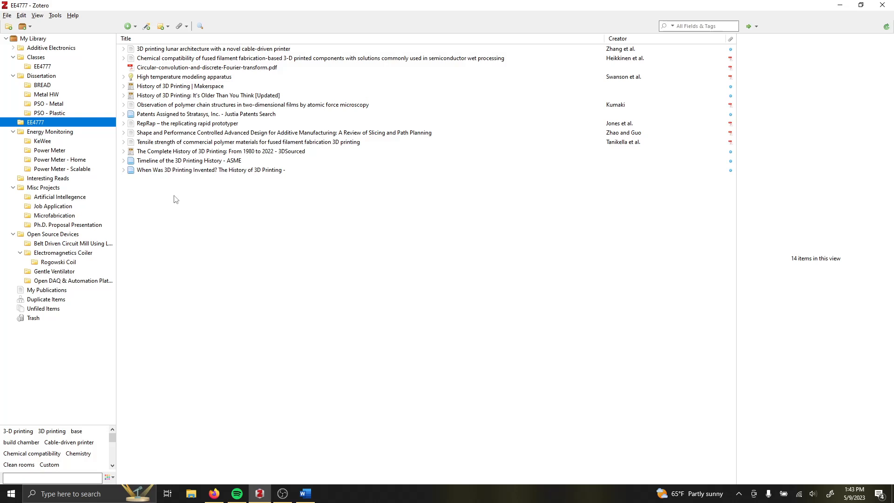
{"action": "left_click", "coordinate": [49, 68]}
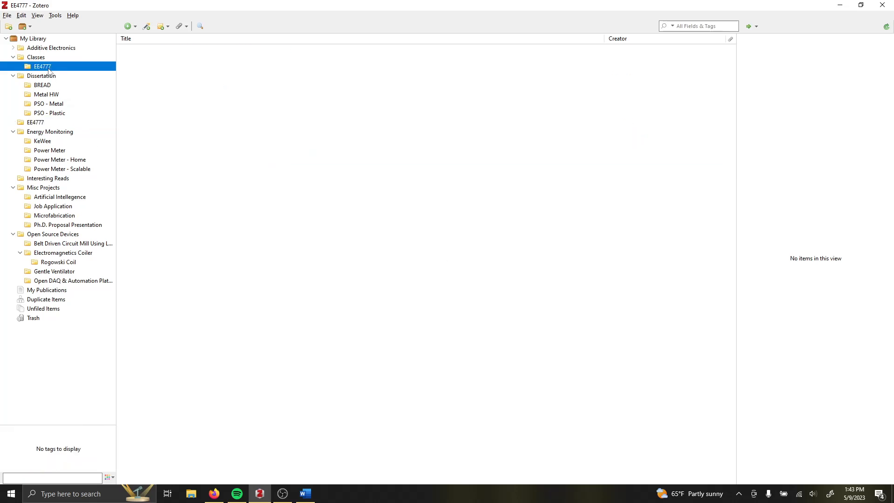
{"action": "left_click", "coordinate": [37, 124]}
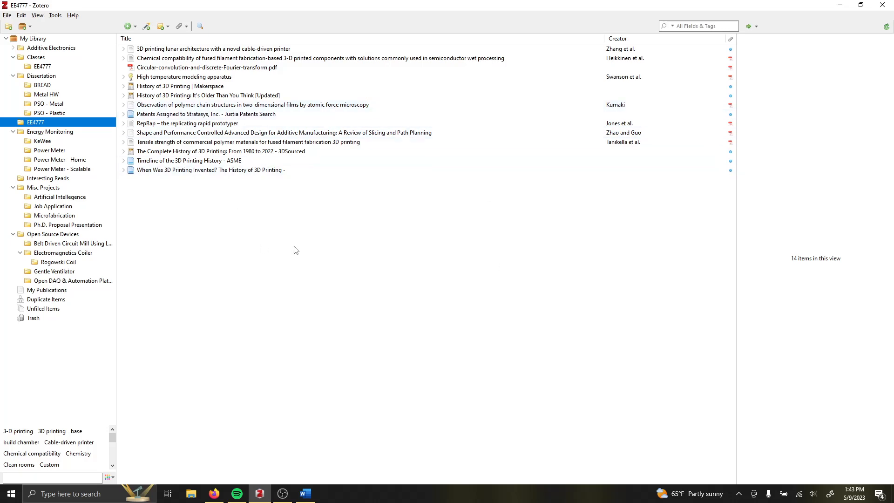
- Switch to Firefox and look through the modularity article's sections, figures, tables and in-text citations, returning to its title
{"action": "left_click", "coordinate": [214, 494]}
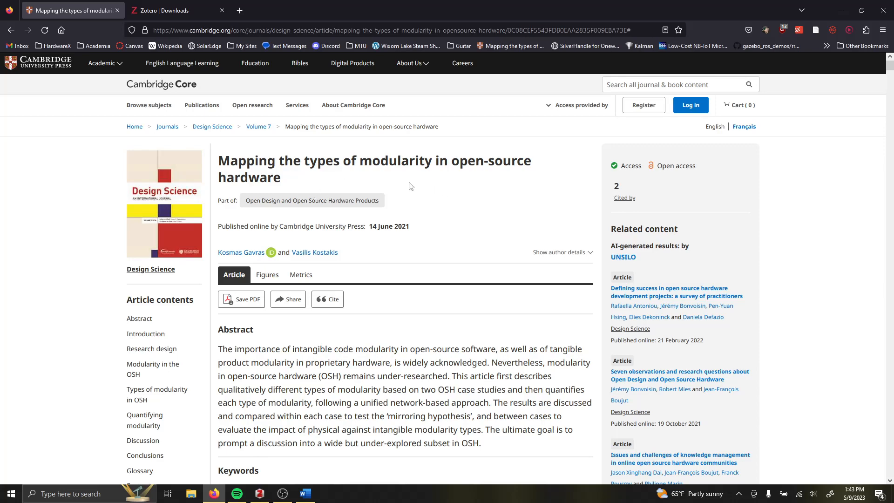
{"action": "scroll", "coordinate": [390, 311], "scroll_direction": "down", "scroll_amount": 6}
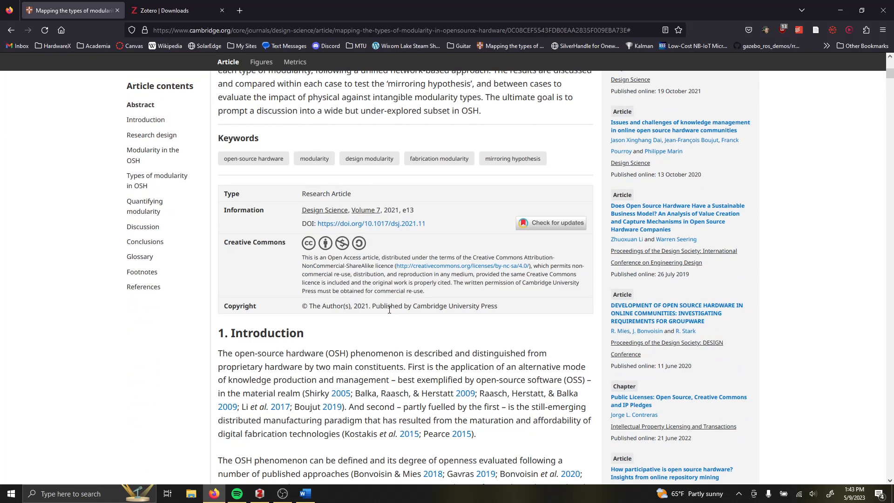
{"action": "scroll", "coordinate": [390, 311], "scroll_direction": "down", "scroll_amount": 15}
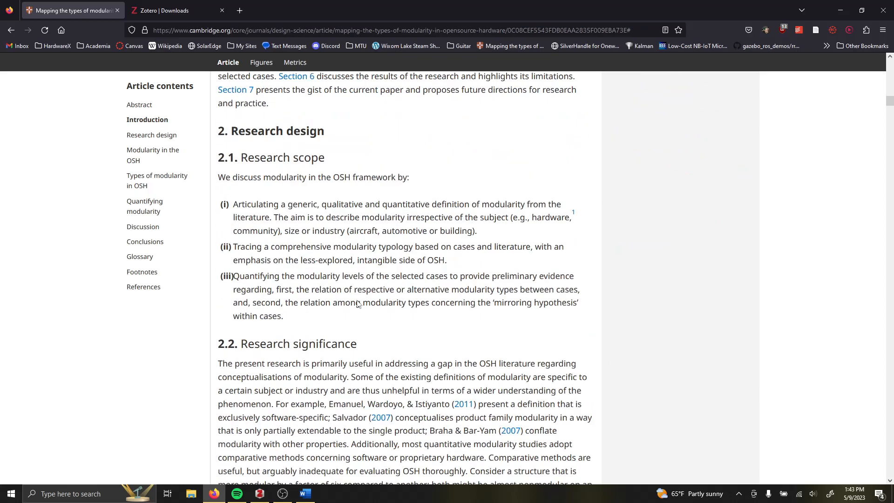
{"action": "scroll", "coordinate": [357, 304], "scroll_direction": "down", "scroll_amount": 10}
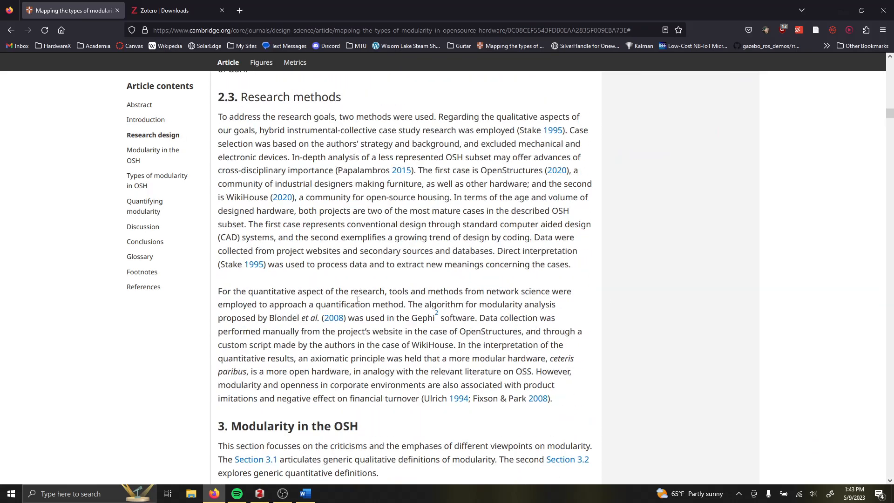
{"action": "scroll", "coordinate": [357, 300], "scroll_direction": "down", "scroll_amount": 7}
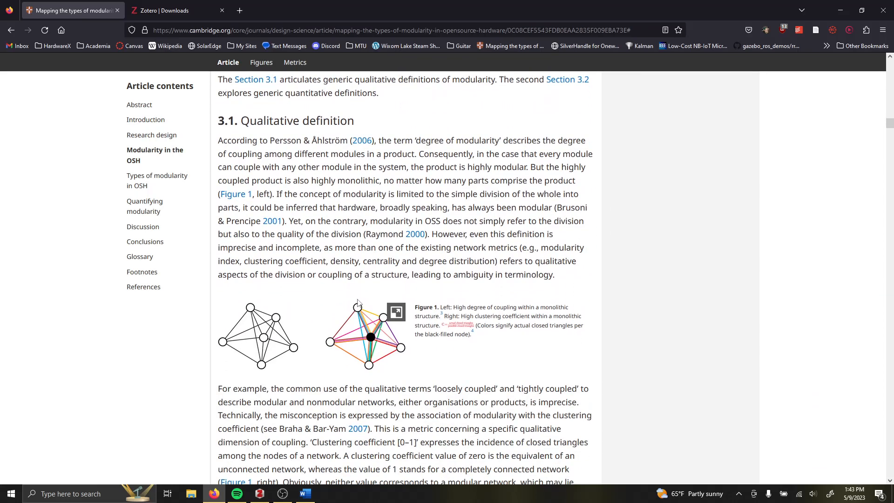
{"action": "scroll", "coordinate": [363, 316], "scroll_direction": "down", "scroll_amount": 16}
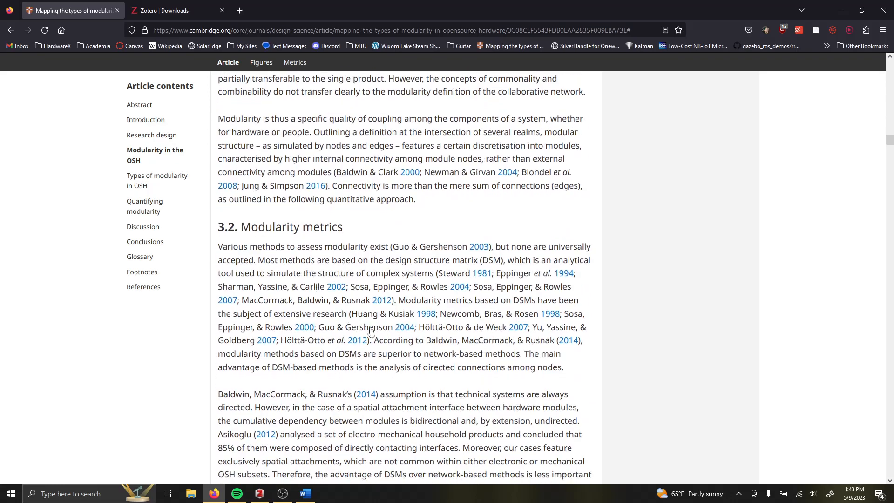
{"action": "scroll", "coordinate": [372, 302], "scroll_direction": "down", "scroll_amount": 11}
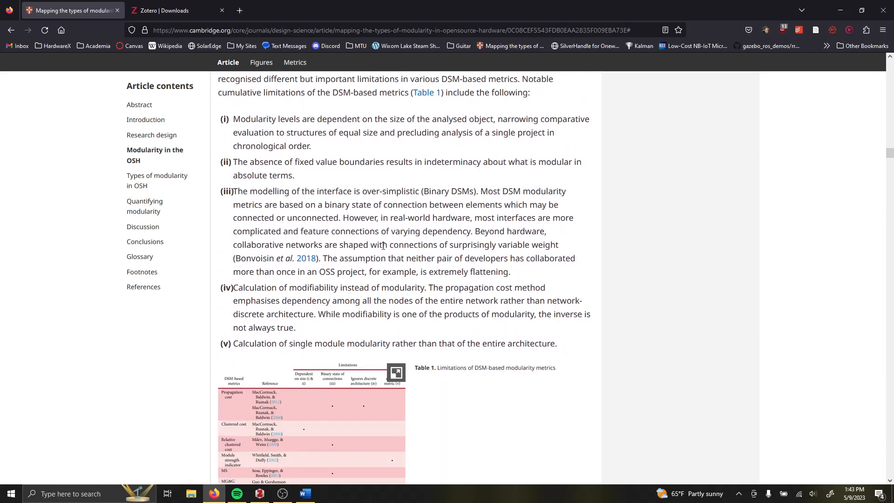
{"action": "scroll", "coordinate": [383, 246], "scroll_direction": "down", "scroll_amount": 4}
{"action": "scroll", "coordinate": [509, 323], "scroll_direction": "up", "scroll_amount": 4}
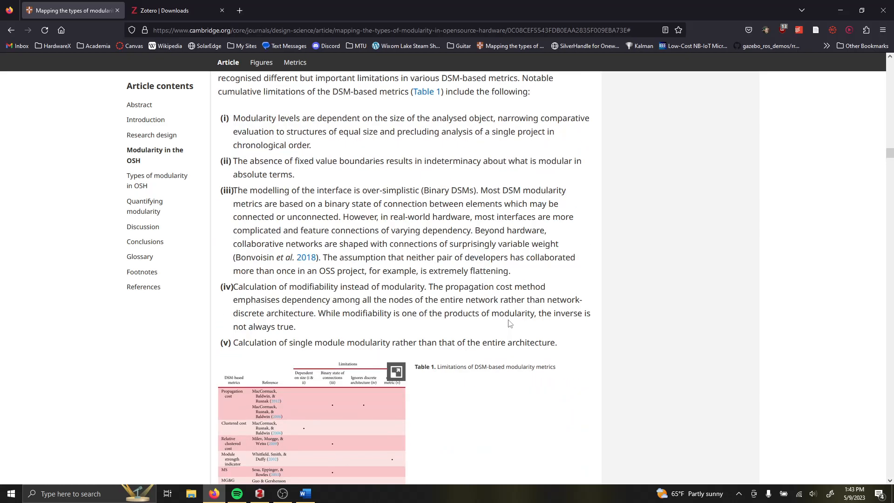
{"action": "scroll", "coordinate": [510, 323], "scroll_direction": "down", "scroll_amount": 8}
{"action": "scroll", "coordinate": [506, 290], "scroll_direction": "up", "scroll_amount": 5}
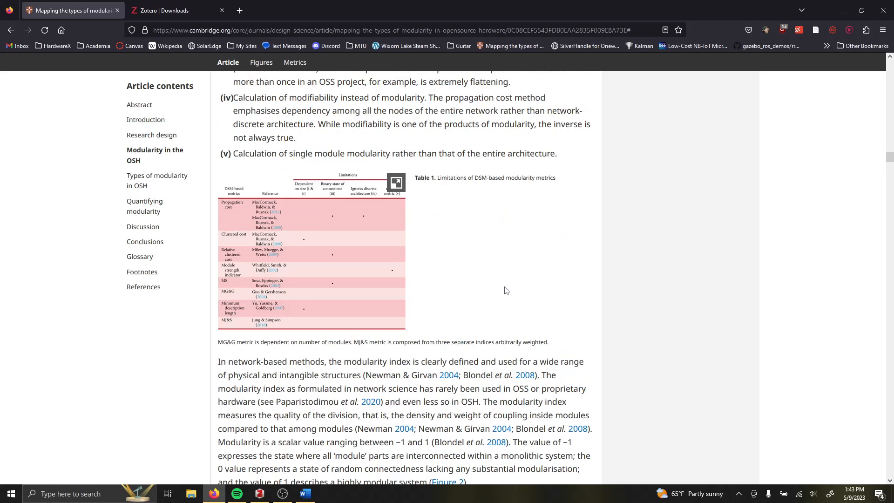
{"action": "scroll", "coordinate": [506, 290], "scroll_direction": "up", "scroll_amount": 12}
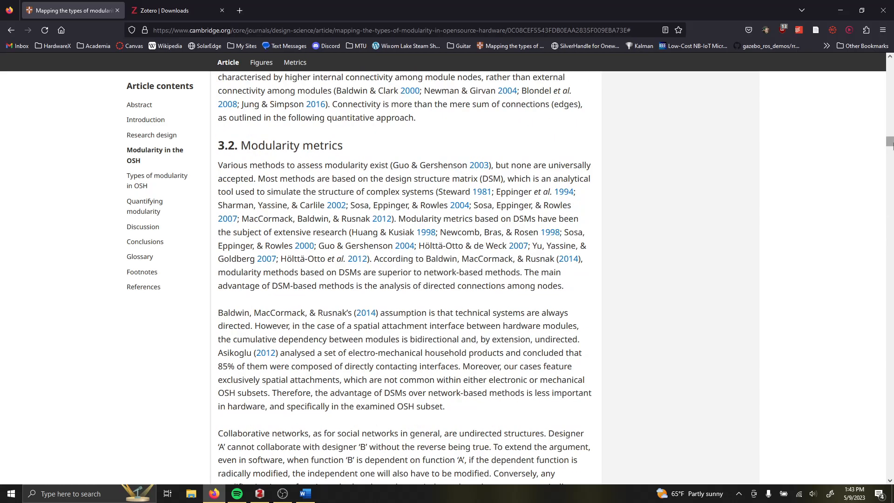
{"action": "left_click_drag", "start_coordinate": [889, 142], "coordinate": [881, 70]}
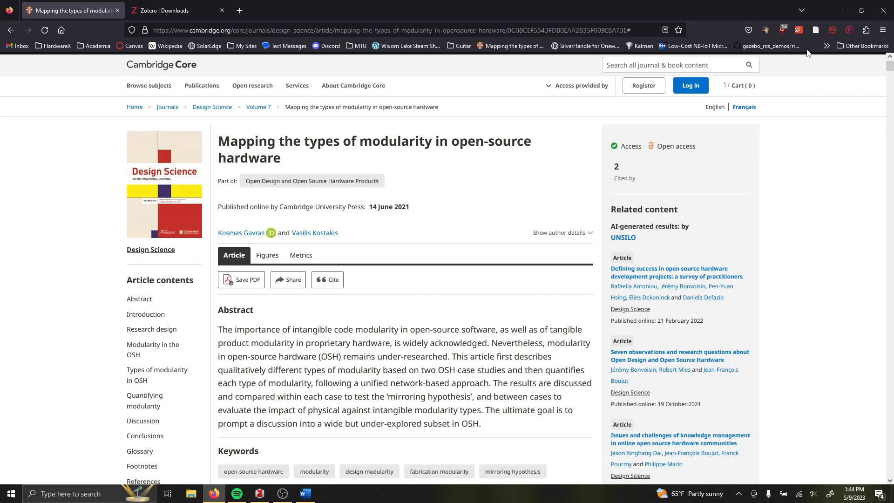
- Save the article with its full-text PDF to the EE4777 collection and inspect its abstract and publication details in Zotero
{"action": "left_click", "coordinate": [815, 30]}
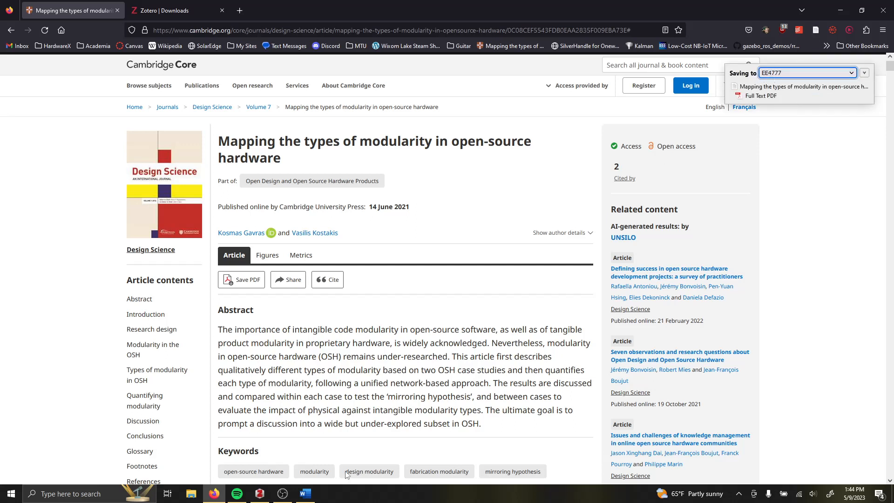
{"action": "left_click", "coordinate": [260, 493]}
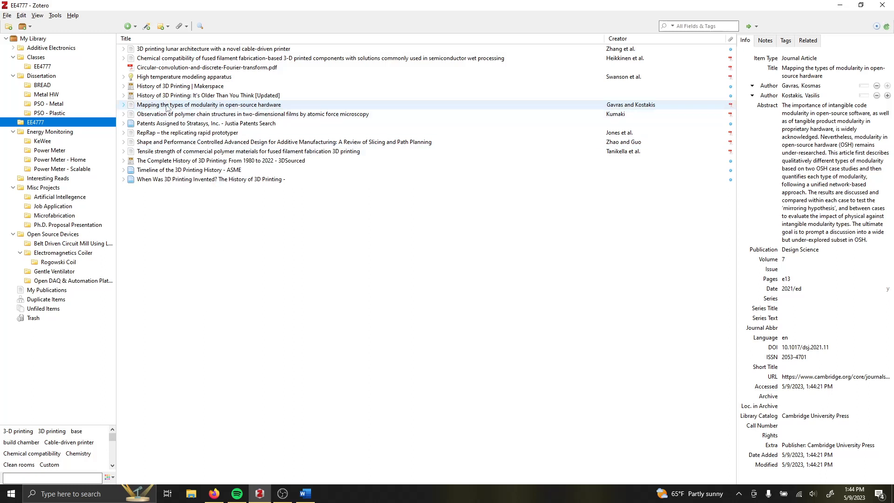
{"action": "left_click", "coordinate": [807, 108]}
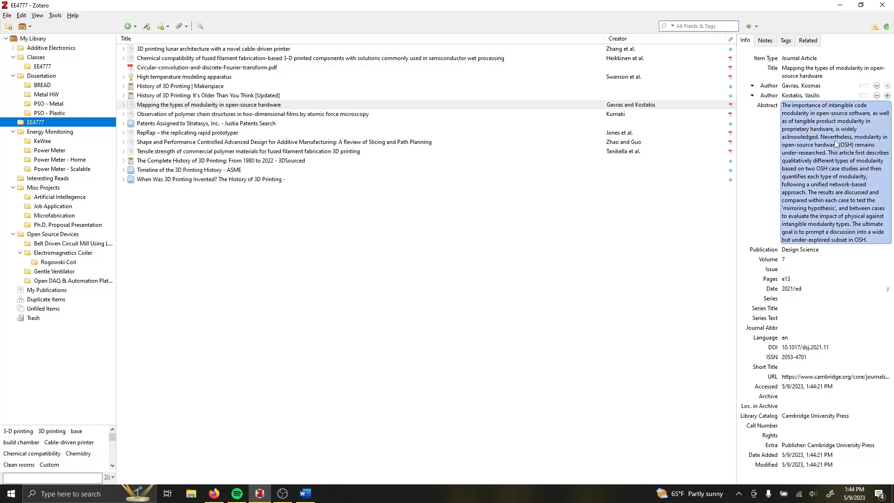
{"action": "left_click", "coordinate": [800, 249]}
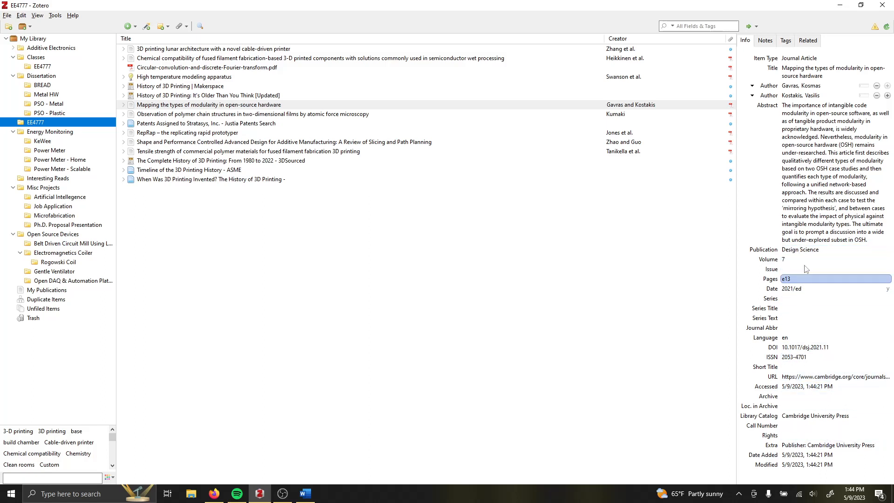
- View the full-text PDF attached to the modularity article, close it and collapse the article entry
{"action": "left_click", "coordinate": [122, 105]}
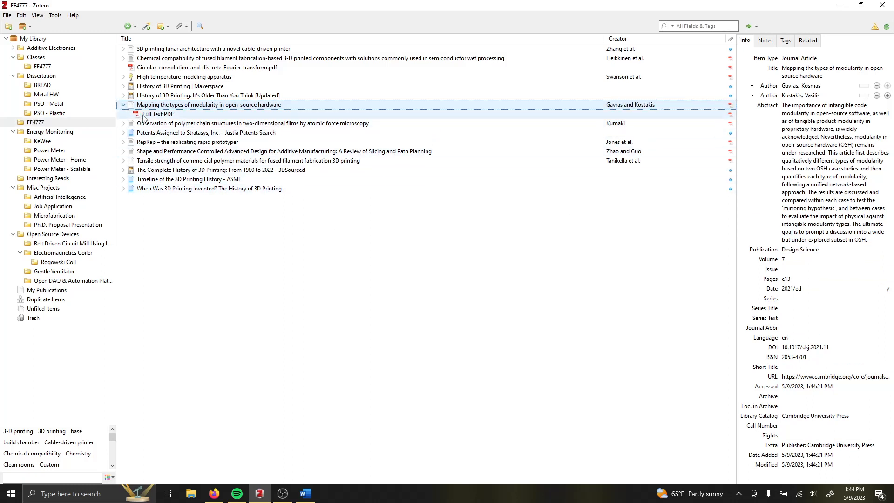
{"action": "left_click", "coordinate": [159, 115]}
{"action": "double_click", "coordinate": [159, 117]}
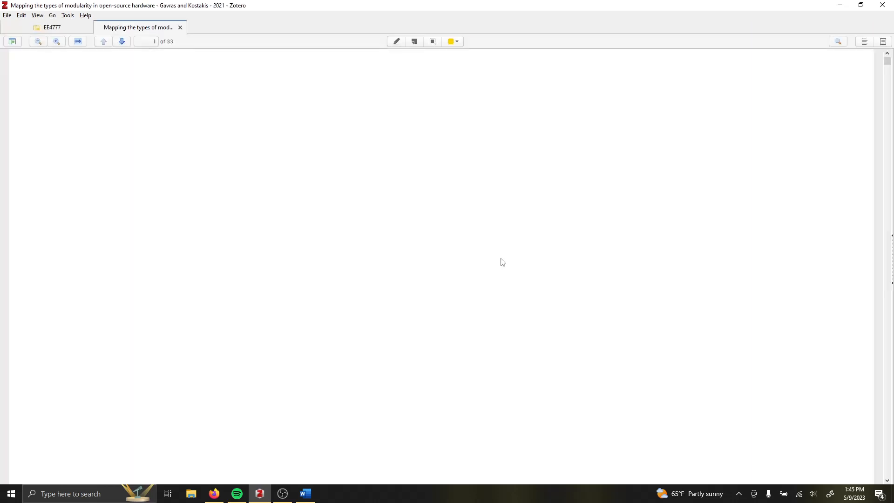
{"action": "scroll", "coordinate": [502, 262], "scroll_direction": "down", "scroll_amount": 20}
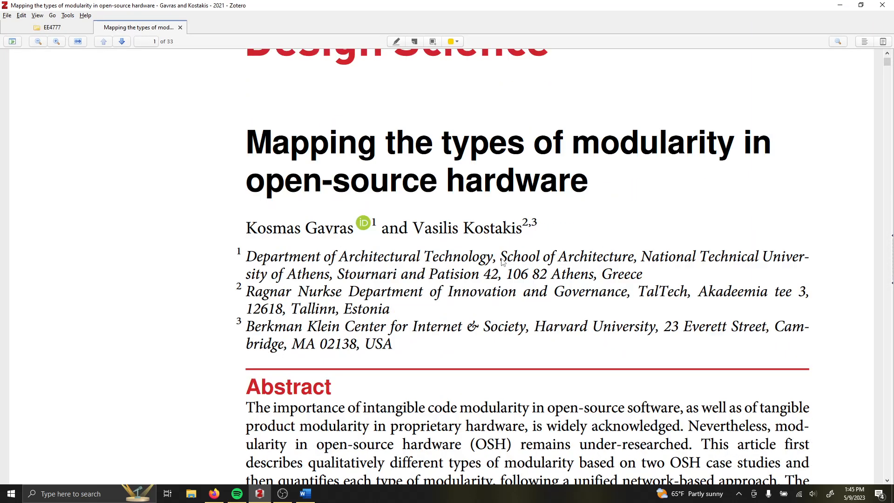
{"action": "scroll", "coordinate": [503, 261], "scroll_direction": "down", "scroll_amount": 20}
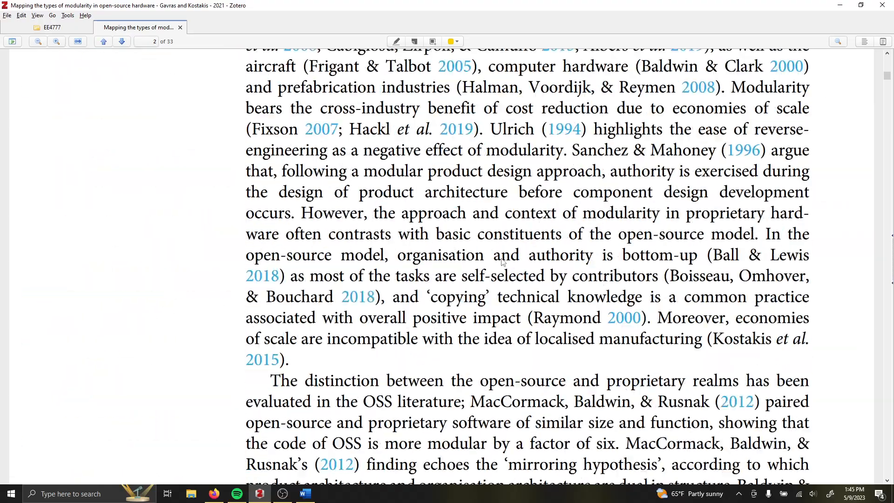
{"action": "left_click", "coordinate": [180, 28]}
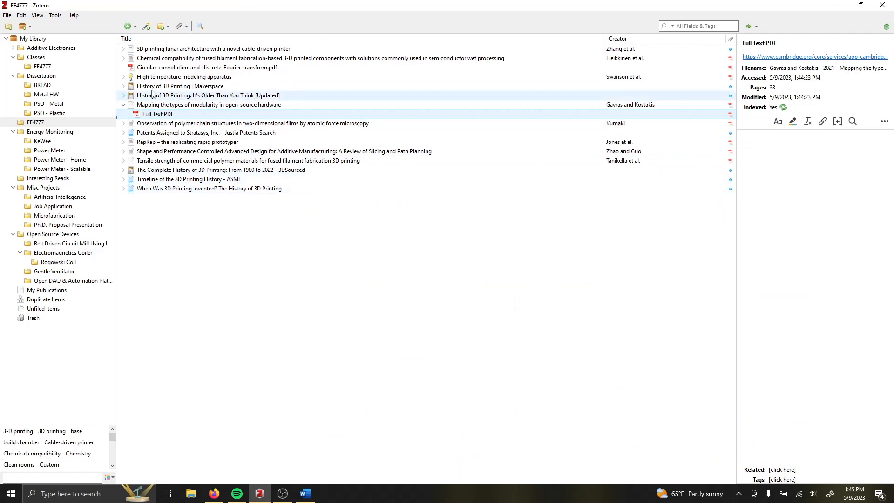
{"action": "left_click", "coordinate": [123, 105]}
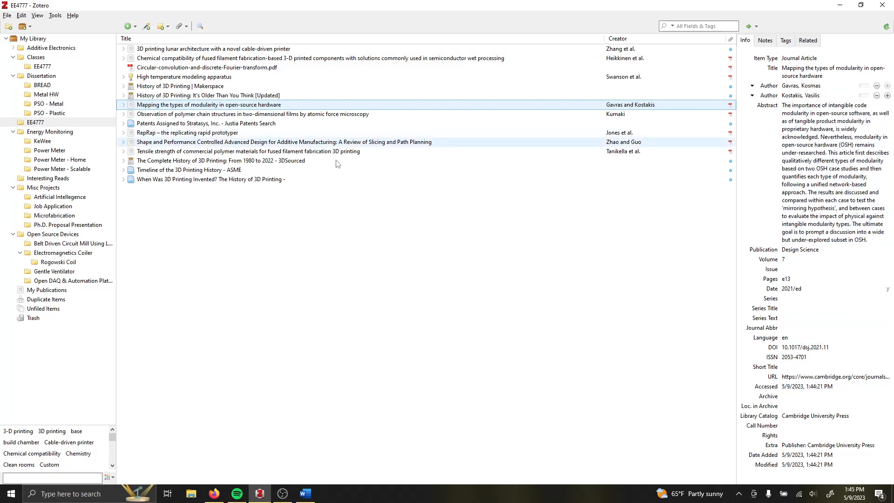
- Add the note "This is a great source for talking about modular design approaches" to the modularity article
{"action": "left_click", "coordinate": [765, 40]}
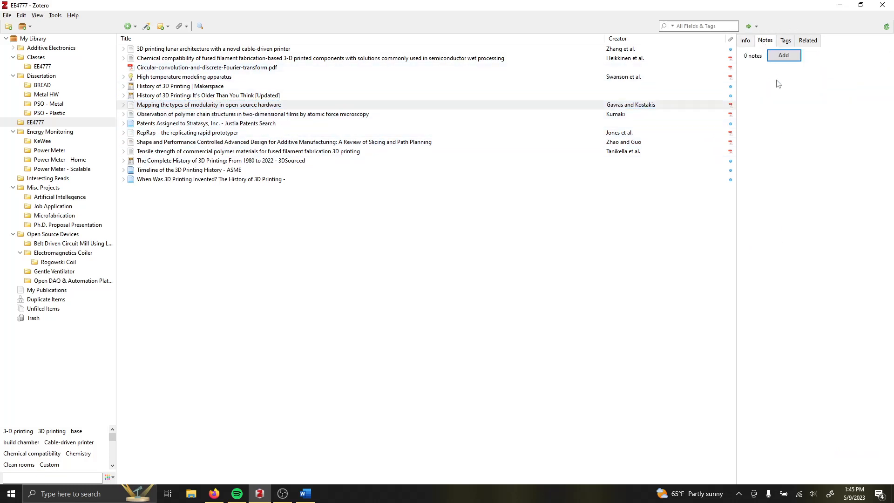
{"action": "left_click", "coordinate": [784, 56]}
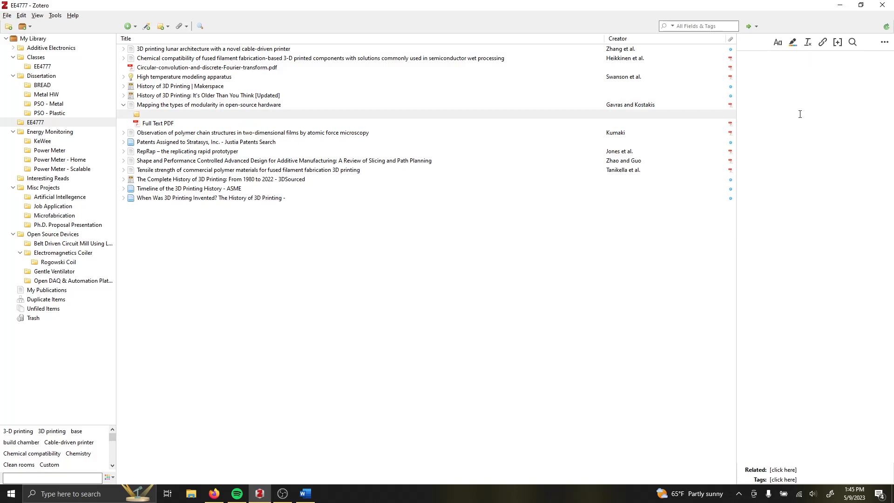
{"action": "type", "text": "This is a great source for talking about mod"}
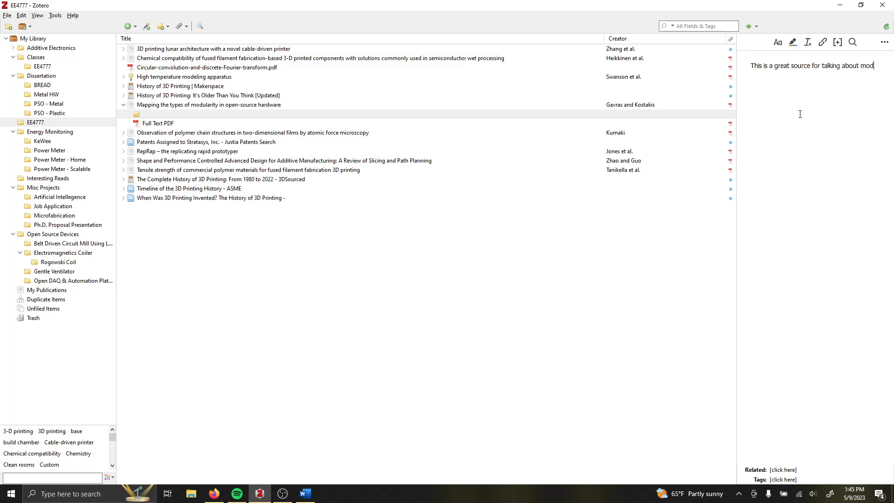
{"action": "type", "text": "lar design approaches"}
- Review the tags assigned to the modularity article and those listed for the EE4777 collection
{"action": "left_click", "coordinate": [174, 105]}
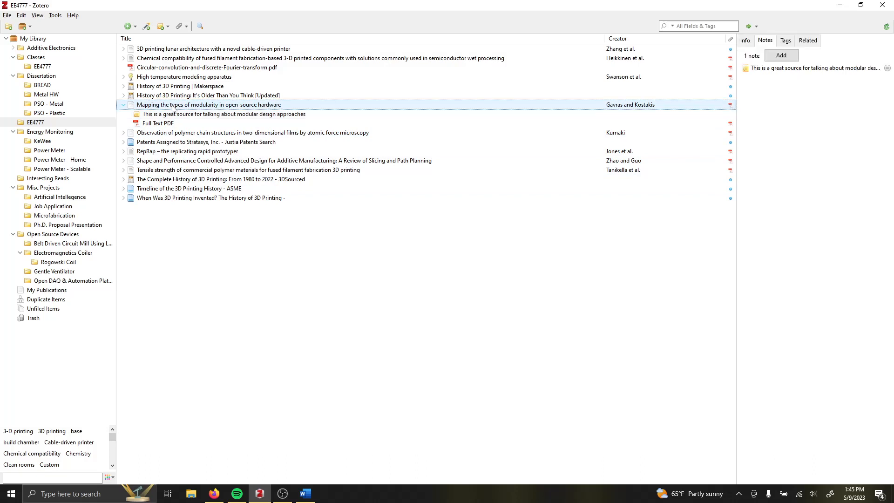
{"action": "left_click", "coordinate": [785, 40]}
{"action": "left_click", "coordinate": [791, 91]}
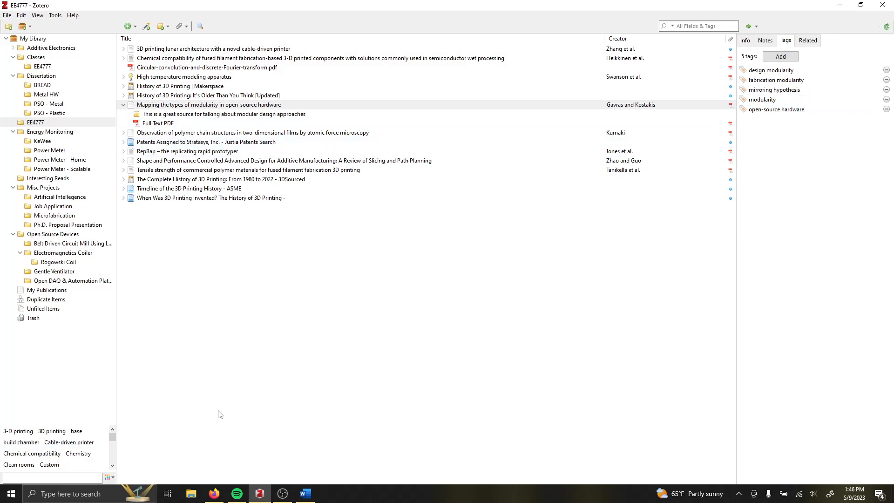
{"action": "scroll", "coordinate": [54, 461], "scroll_direction": "down", "scroll_amount": 5}
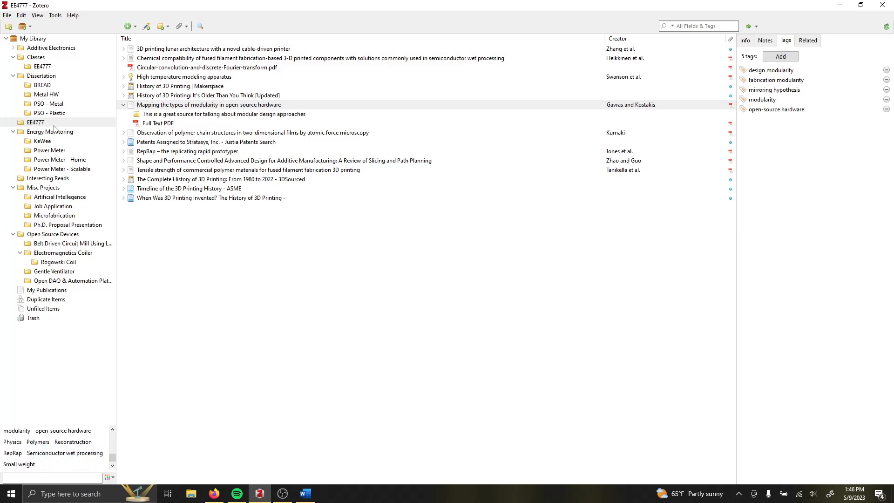
- Filter the EE4777 collection by the Distributed manufacturing tag to view its matching article, and clear the filter
{"action": "scroll", "coordinate": [59, 456], "scroll_direction": "up", "scroll_amount": 5}
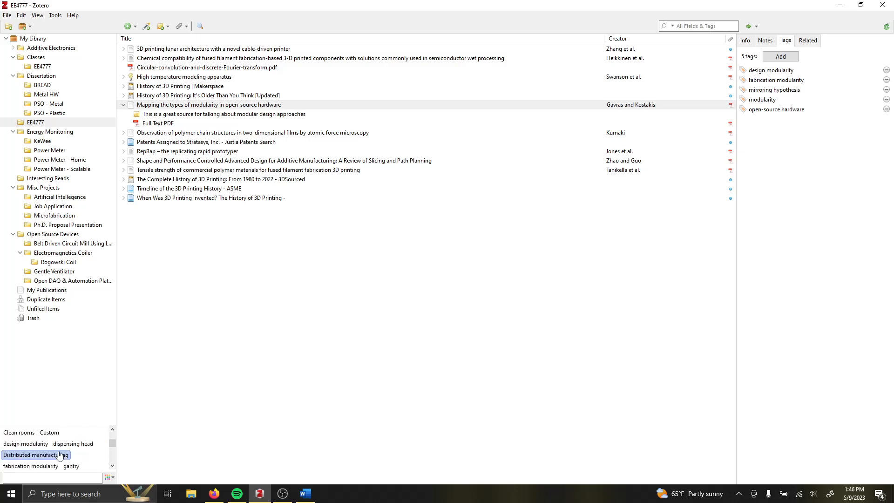
{"action": "scroll", "coordinate": [86, 453], "scroll_direction": "down", "scroll_amount": 1}
{"action": "scroll", "coordinate": [86, 454], "scroll_direction": "up", "scroll_amount": 1}
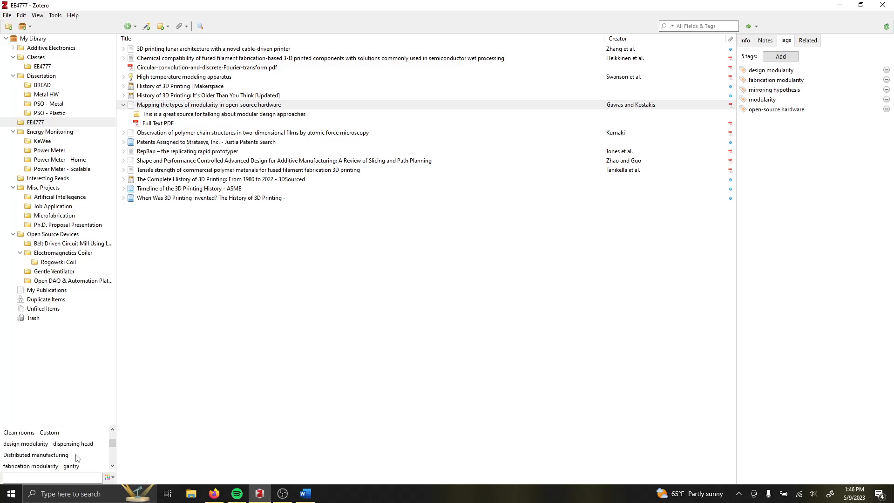
{"action": "left_click", "coordinate": [54, 456]}
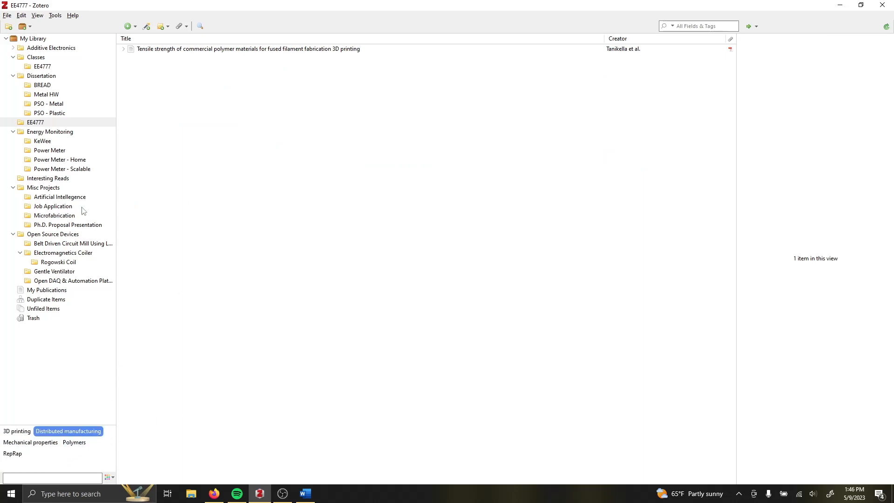
{"action": "left_click", "coordinate": [79, 432]}
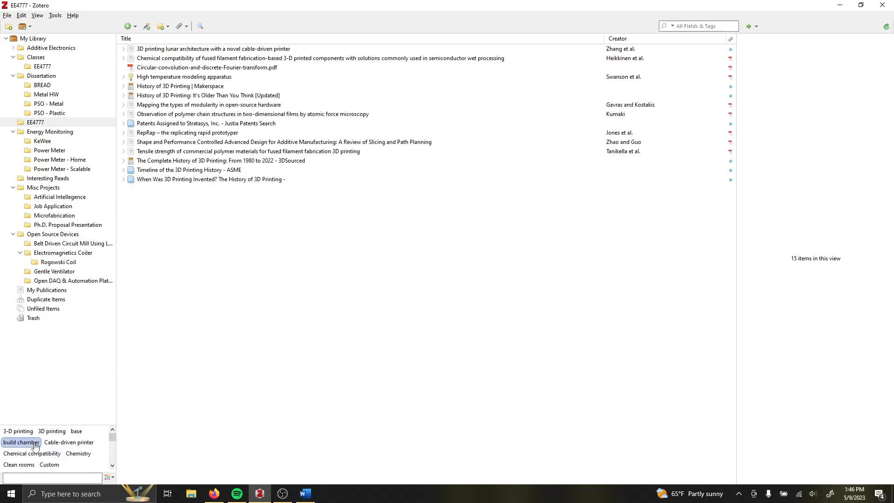
- Filter the collection by the 3-D printing tag and separately by the 3D printing tag, clearing each filter after viewing
{"action": "left_click", "coordinate": [18, 431]}
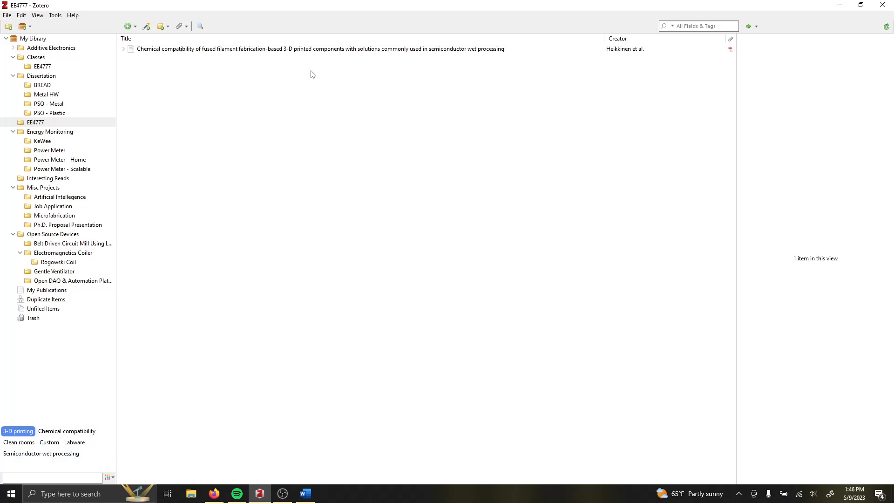
{"action": "left_click", "coordinate": [18, 431]}
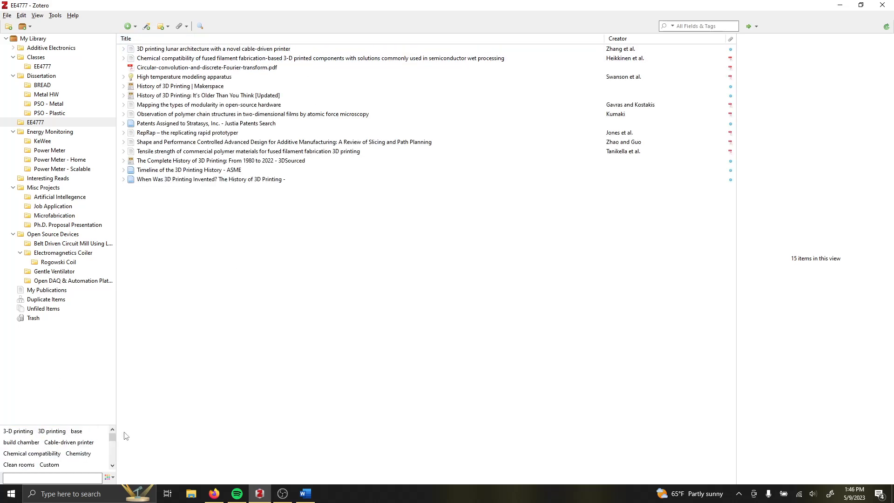
{"action": "left_click", "coordinate": [47, 434]}
{"action": "left_click", "coordinate": [33, 432]}
- Create a HardwareX-style bibliography entry from the article "Mapping the types of modularity in open-source hardware" and copy it to the clipboard
{"action": "right_click", "coordinate": [236, 110]}
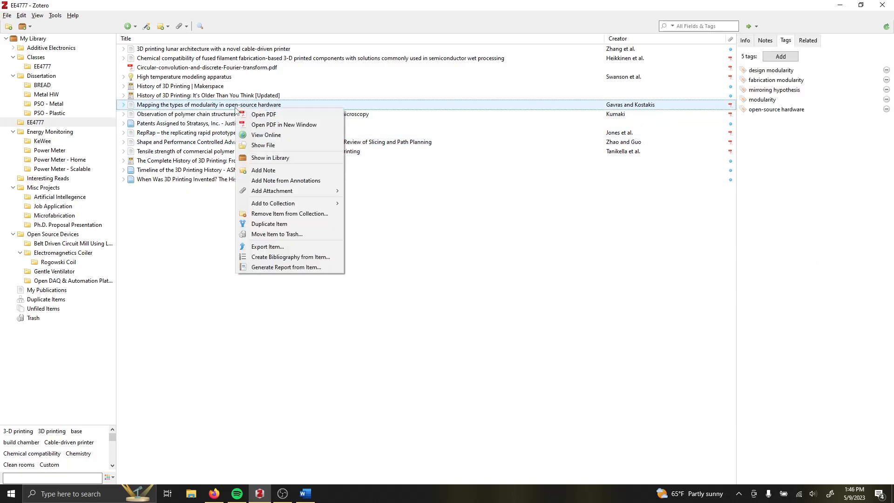
{"action": "left_click", "coordinate": [279, 257]}
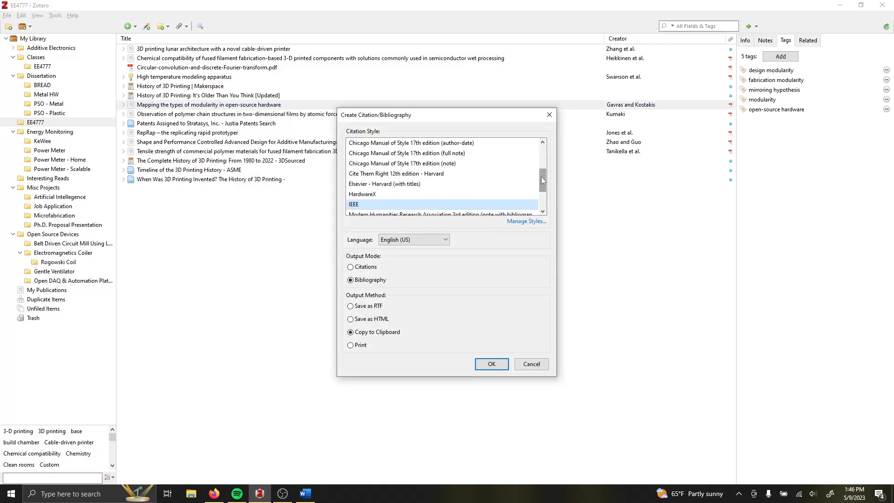
{"action": "scroll", "coordinate": [541, 175], "scroll_direction": "up", "scroll_amount": 1}
{"action": "scroll", "coordinate": [541, 175], "scroll_direction": "down", "scroll_amount": 2}
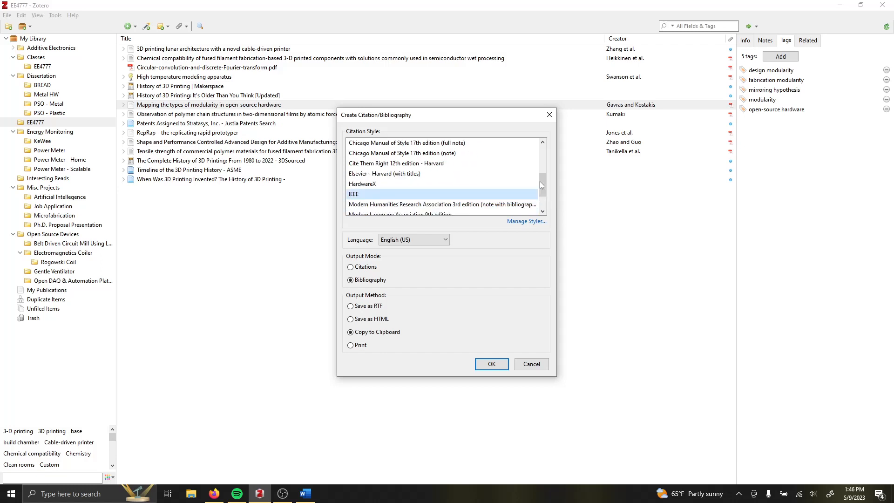
{"action": "left_click", "coordinate": [363, 186]}
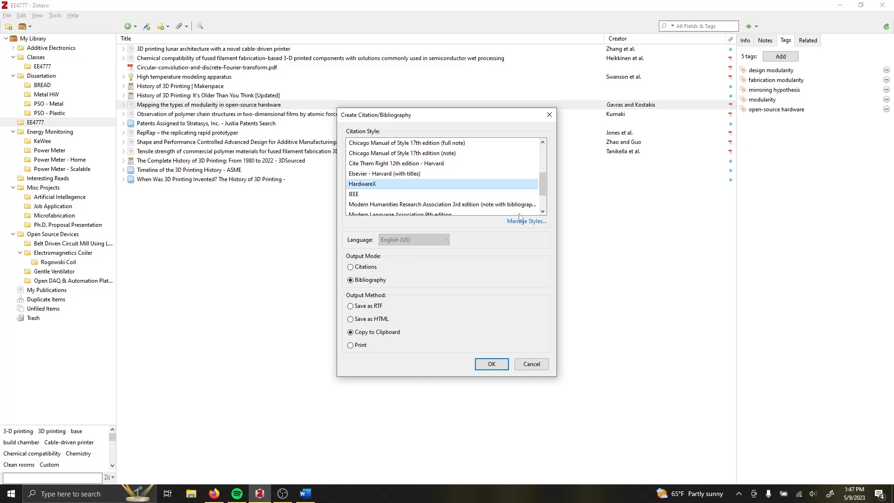
{"action": "scroll", "coordinate": [486, 191], "scroll_direction": "up", "scroll_amount": 4}
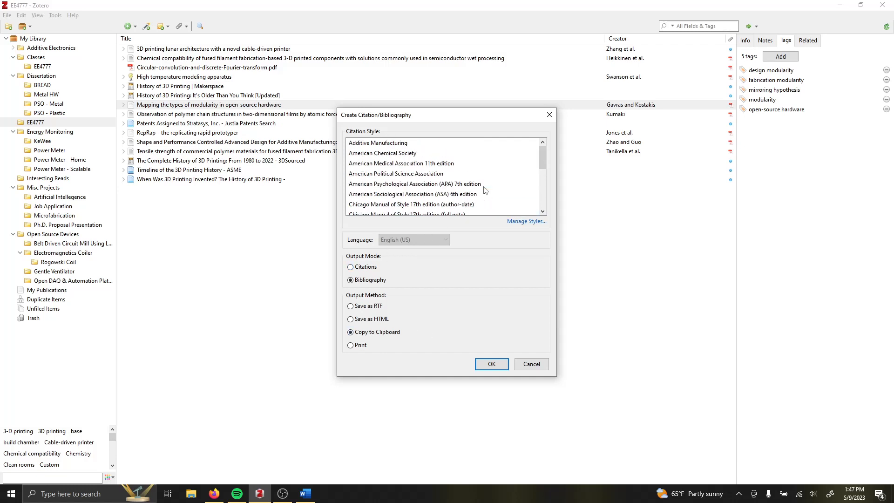
{"action": "scroll", "coordinate": [486, 190], "scroll_direction": "down", "scroll_amount": 5}
{"action": "scroll", "coordinate": [484, 191], "scroll_direction": "up", "scroll_amount": 1}
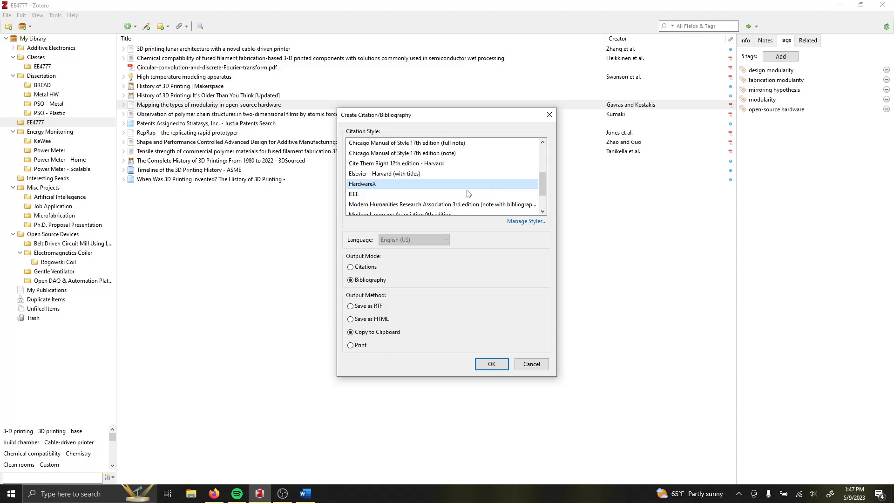
{"action": "scroll", "coordinate": [469, 193], "scroll_direction": "down", "scroll_amount": 1}
{"action": "scroll", "coordinate": [452, 207], "scroll_direction": "up", "scroll_amount": 1}
{"action": "left_click", "coordinate": [489, 366]}
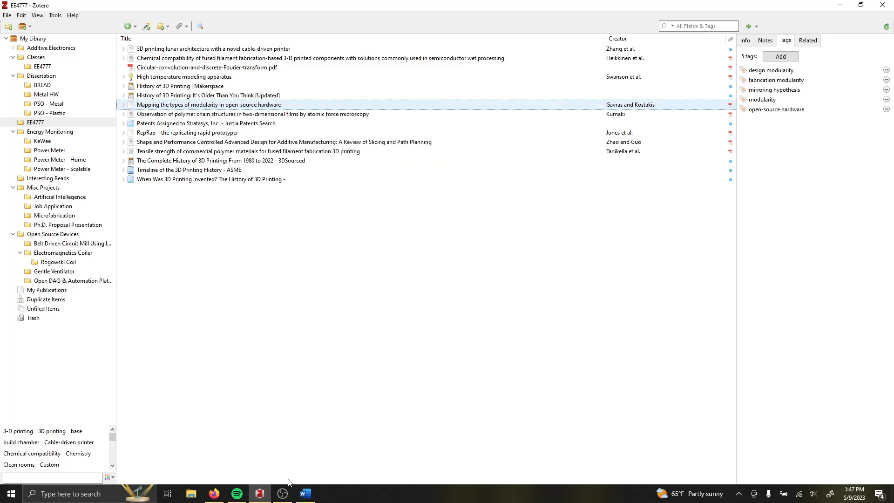
- Paste the copied bibliography entry at the start of the blank Word document and return to Zotero
{"action": "left_click", "coordinate": [305, 493]}
{"action": "right_click", "coordinate": [332, 179]}
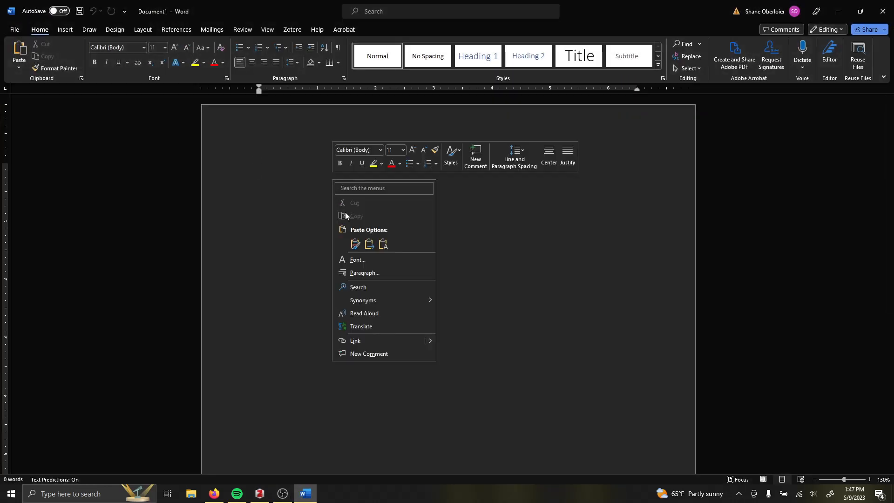
{"action": "left_click", "coordinate": [262, 154]}
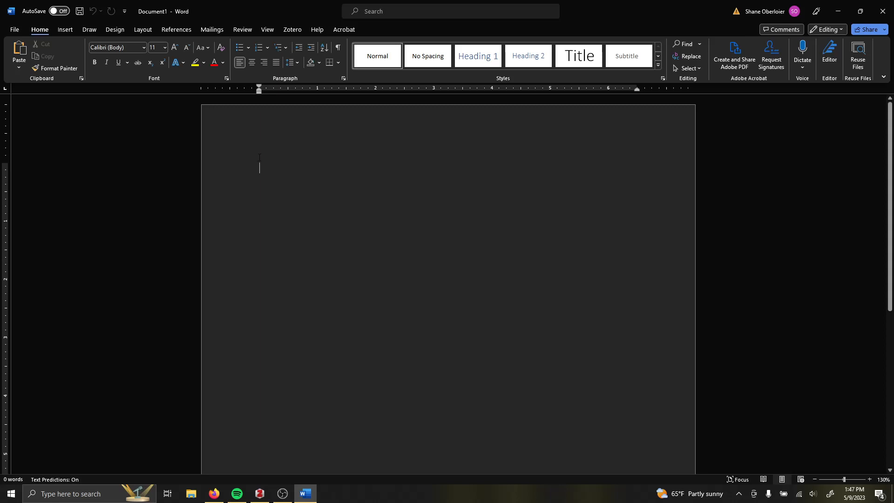
{"action": "type", "text": "[1]\tK. Gavras, V. Kostakis, Mapping the types of modularity in open-source hardware, Design Science. 7 (2021) e13. https://doi.org/10.1017/dsj.2021.11."}
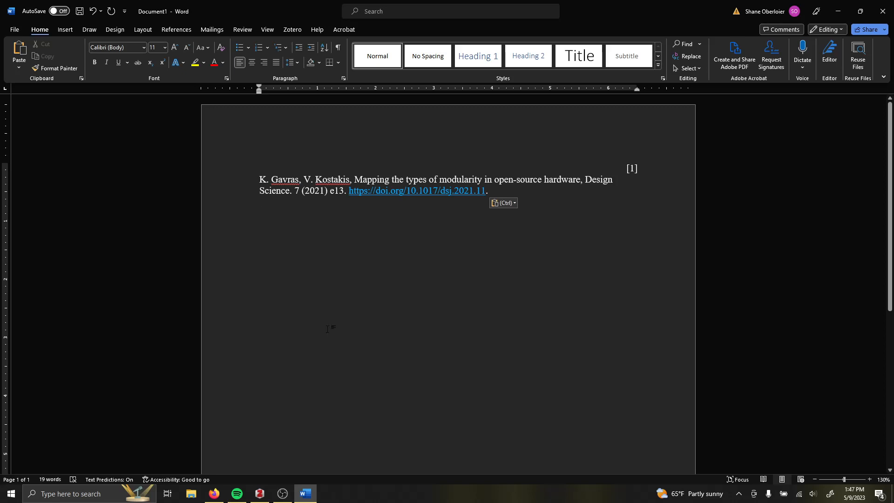
{"action": "left_click", "coordinate": [259, 496]}
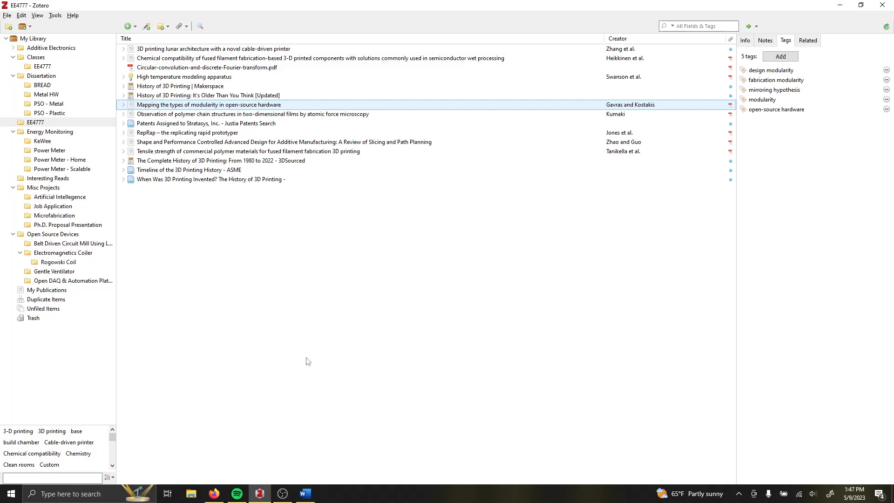
{"action": "mouse_move", "coordinate": [218, 494]}
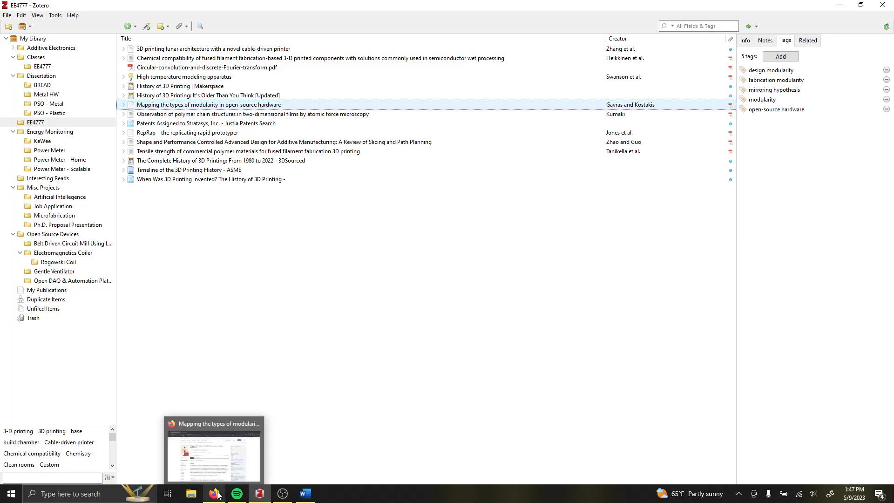